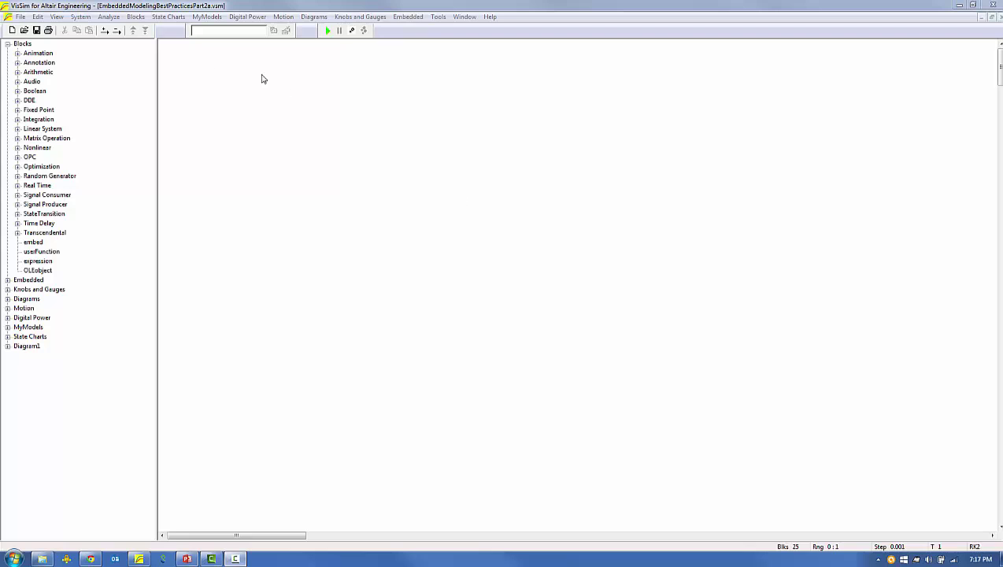
- Place a 1/Z unit-delay block and wire a ramp from Signal Producer into its x input
left_click(17, 222)
left_click_drag(41, 238, 297, 181)
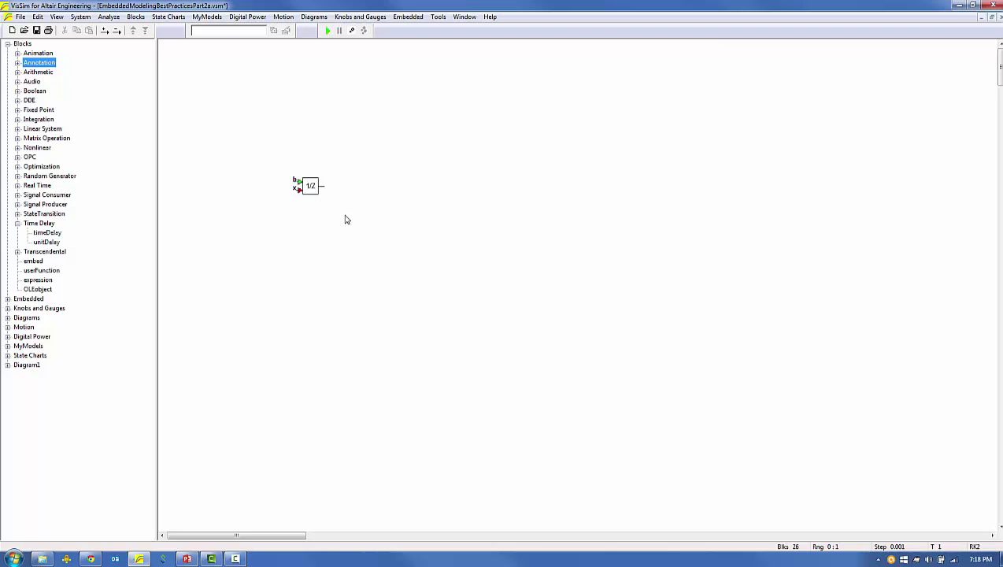
left_click(18, 205)
left_click(43, 280)
left_click_drag(44, 283, 297, 189)
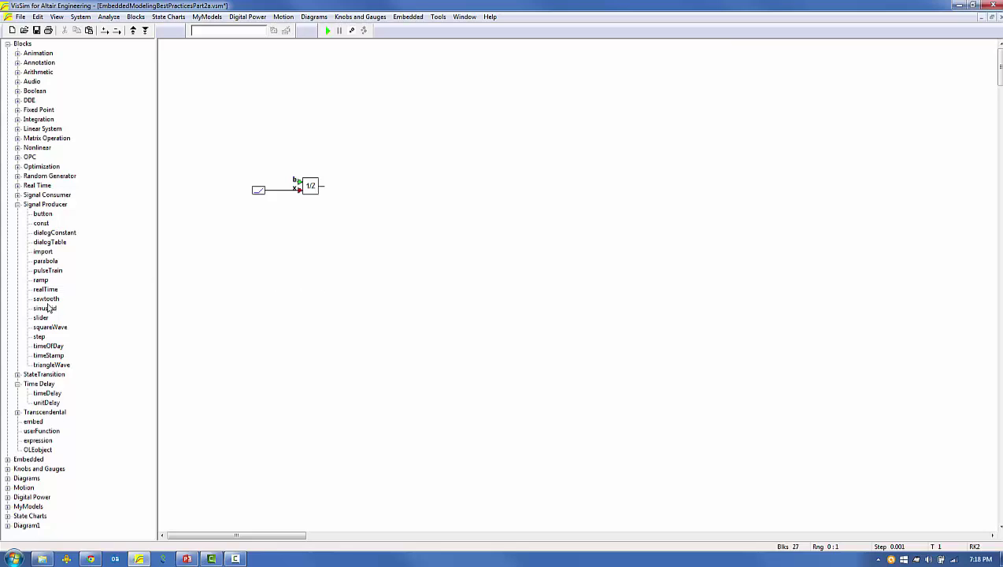
- Wire a pulse train into the delay's b input with 0.1 s between pulses
left_click_drag(47, 270, 296, 180)
double_click(255, 168)
key("Tab")
type("0.1")
key("Return")
- Add a plot fed by the delay output and the ramp signal
left_click(17, 195)
left_click_drag(39, 288, 372, 195)
left_click_drag(258, 191, 258, 203)
left_click_drag(372, 198, 267, 202)
left_click_drag(411, 211, 408, 215)
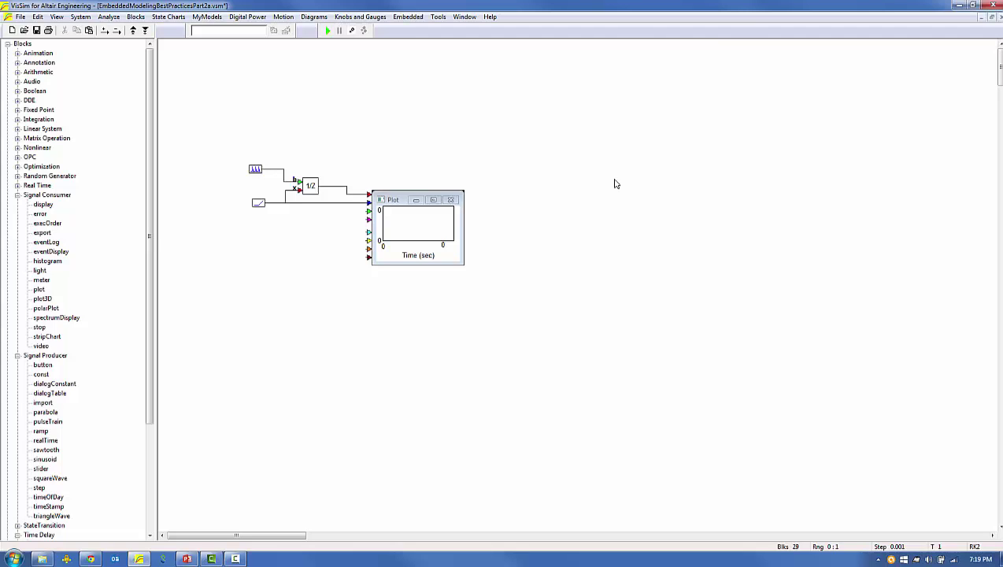
- Accept the System Properties simulation settings and run the simulation
left_click(86, 17)
left_click(108, 85)
left_click(499, 236)
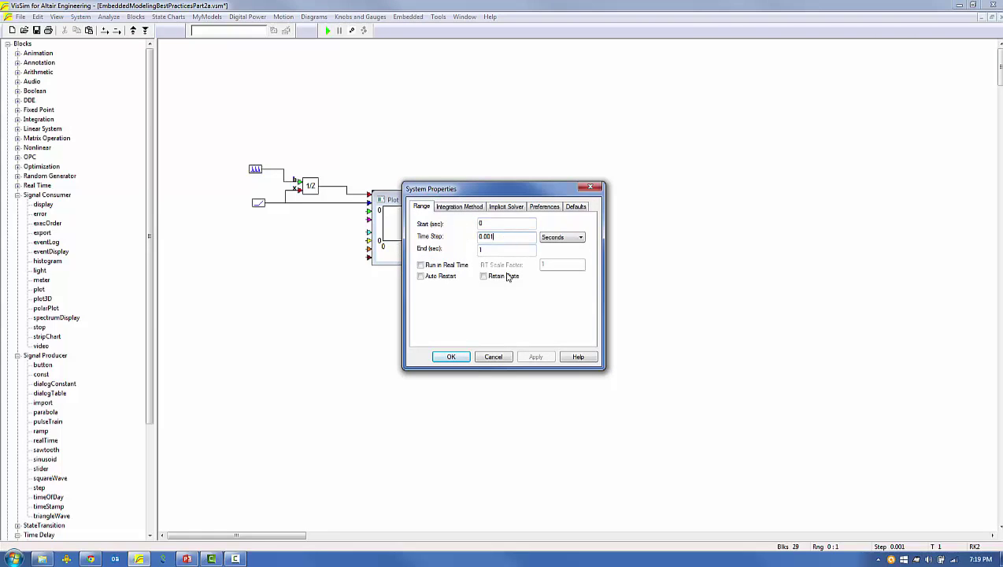
left_click(451, 356)
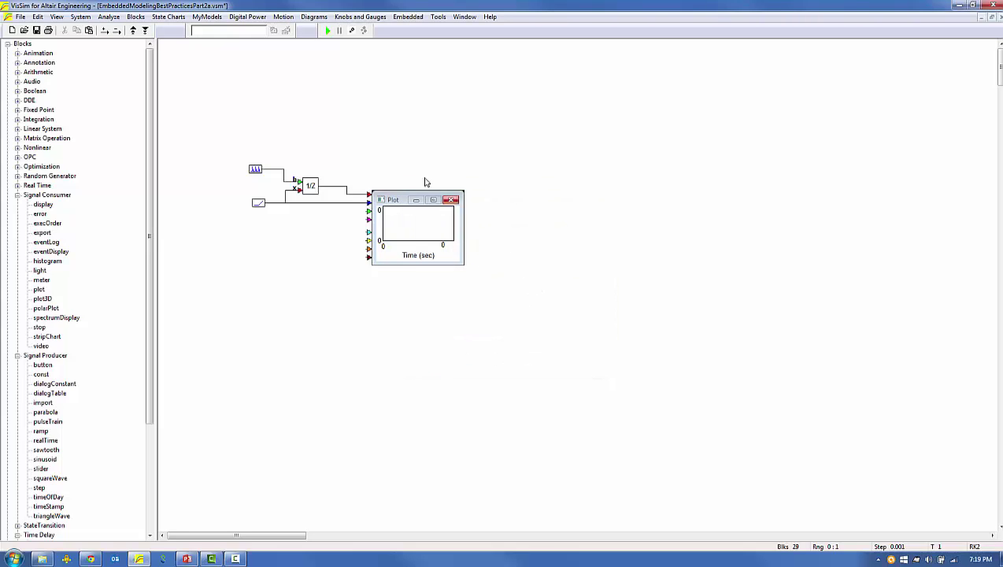
left_click(328, 32)
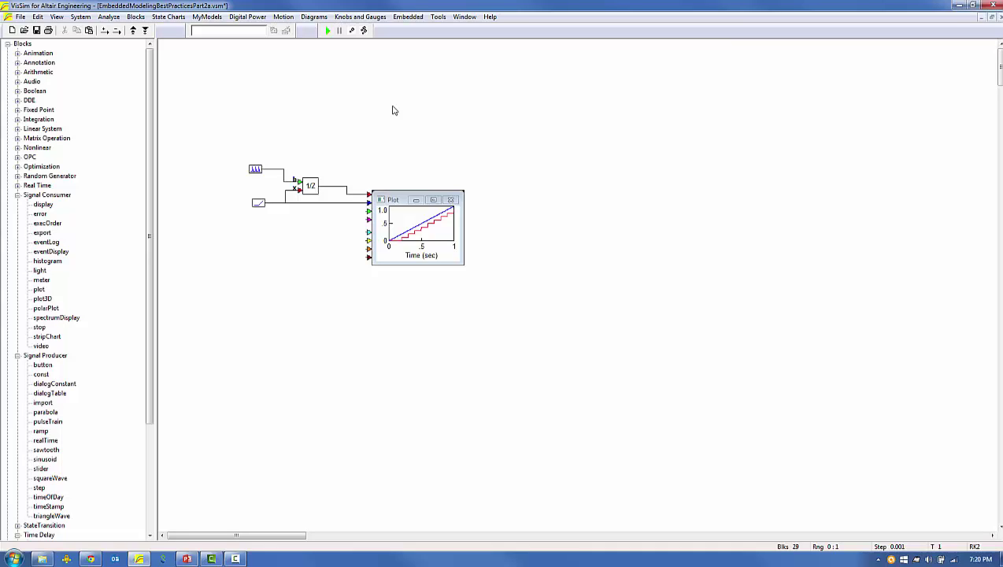
- Enlarge the plot to show the ramp against the delay's staircase
left_click_drag(461, 263, 586, 364)
left_click_drag(523, 336, 517, 328)
left_click(642, 328)
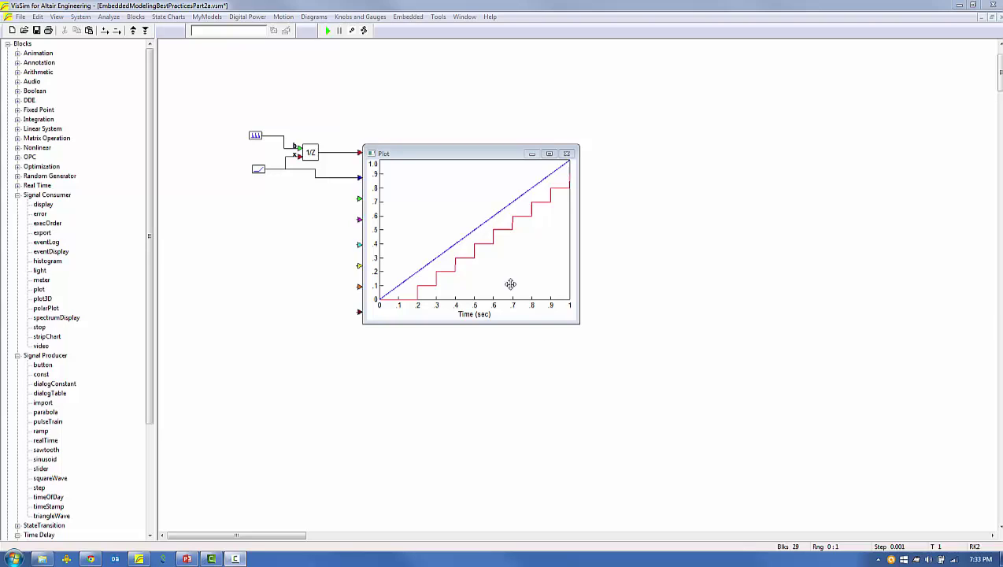
- Delete the plot and the ramp block from the diagram
left_click(566, 156)
left_click_drag(246, 160, 278, 188)
key("Delete")
- Add a summing junction and a constant 1 block wired into it
left_click(17, 72)
left_click_drag(61, 186, 239, 168)
left_click(19, 317)
mouse_move(43, 346)
left_mouse_down()
mouse_move(193, 179)
mouse_move(223, 173)
left_mouse_up()
left_click(18, 63)
- Route the delay output back to the junction via a wire positioner, junction output into x
left_click_drag(59, 171, 300, 195)
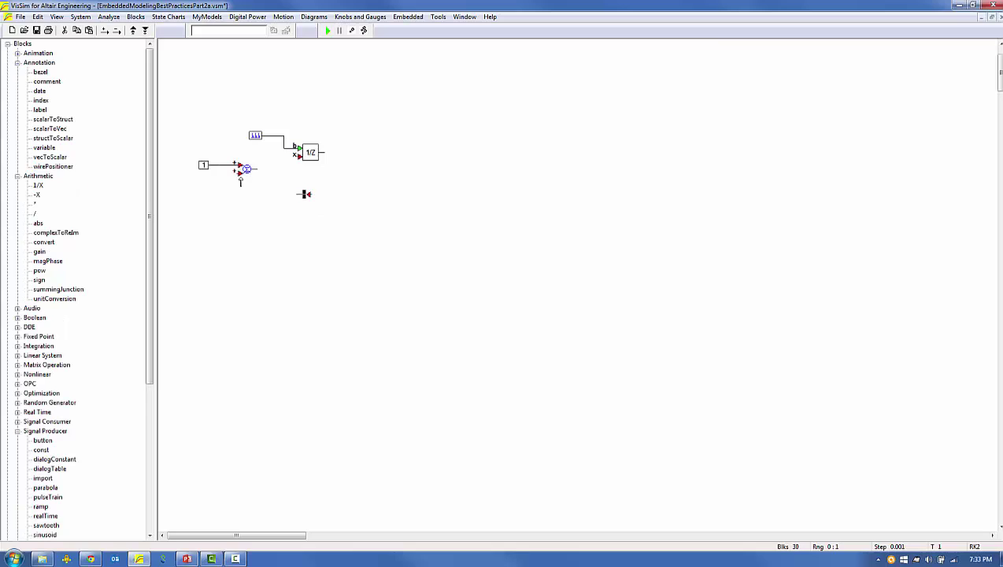
left_click_drag(239, 172, 303, 193)
left_click_drag(322, 156, 318, 193)
left_click_drag(310, 152, 319, 162)
left_click_drag(252, 169, 324, 166)
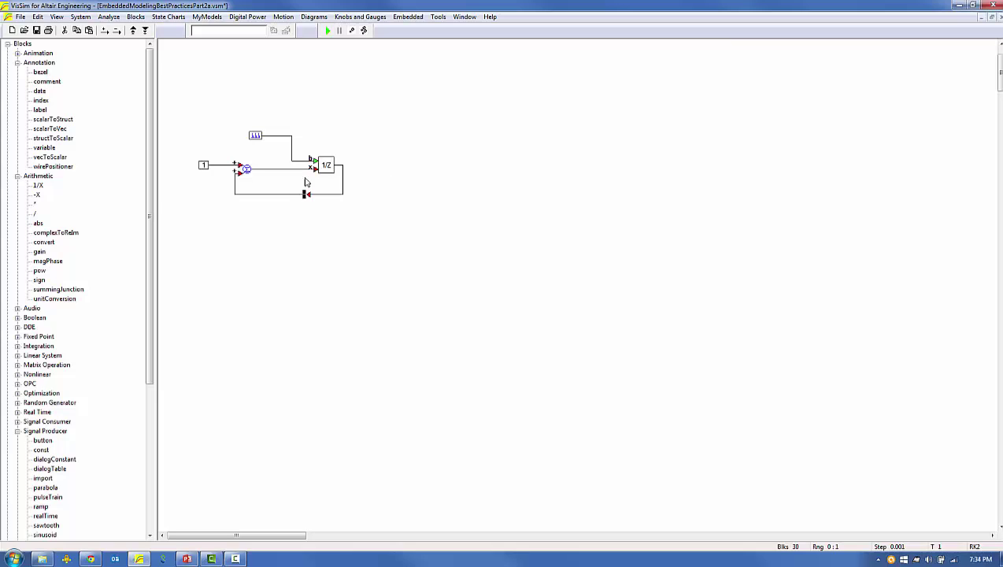
- Review the pulse train's time-between-pulses setting and close it unchanged
double_click(252, 137)
key("Tab")
key("Return")
- Add two plots from Signal Consumer, one for the pulse train and one for the delay output
left_click(17, 176)
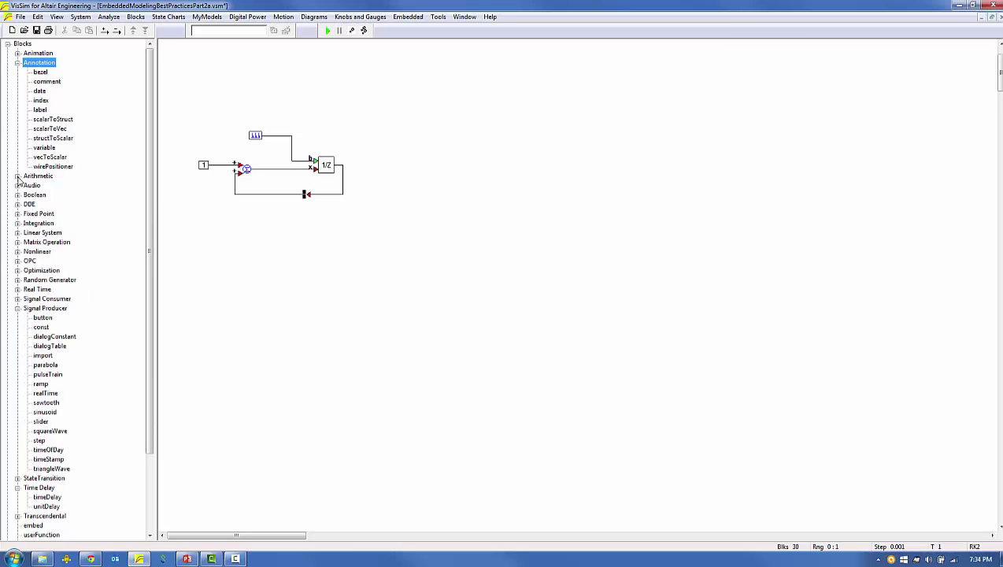
left_click(17, 299)
left_click_drag(39, 393, 267, 135)
left_click_drag(423, 159, 343, 164)
left_click_drag(418, 247, 418, 242)
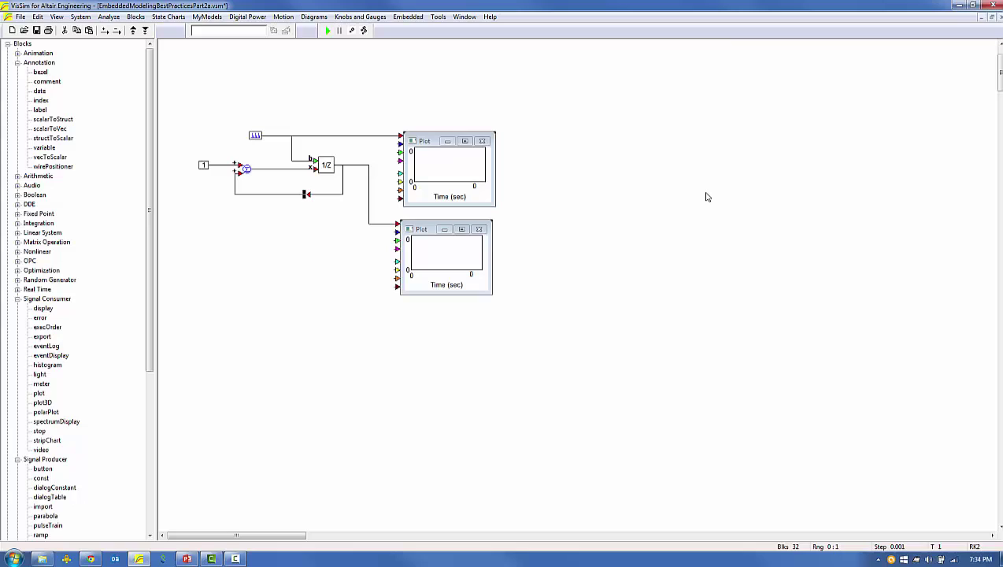
- Accept System Properties and run, plotting the pulse train and a counter staircase up to 5
left_click(80, 16)
left_click(91, 86)
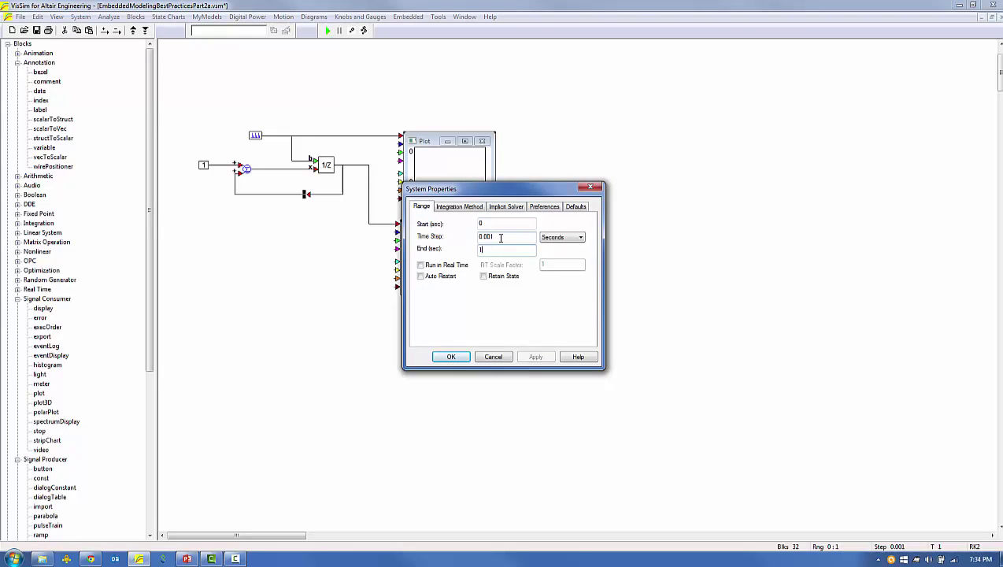
left_click(451, 356)
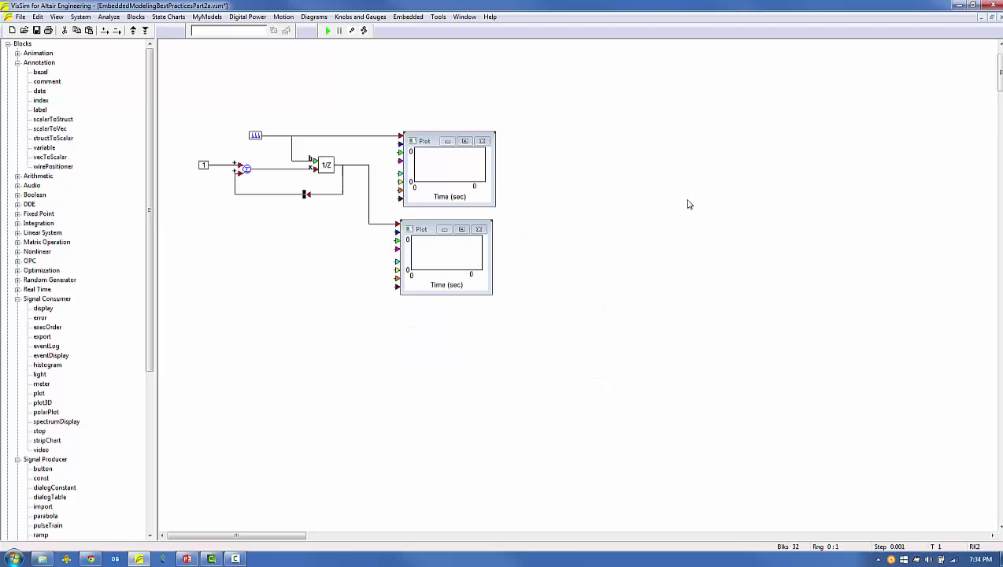
left_click(327, 31)
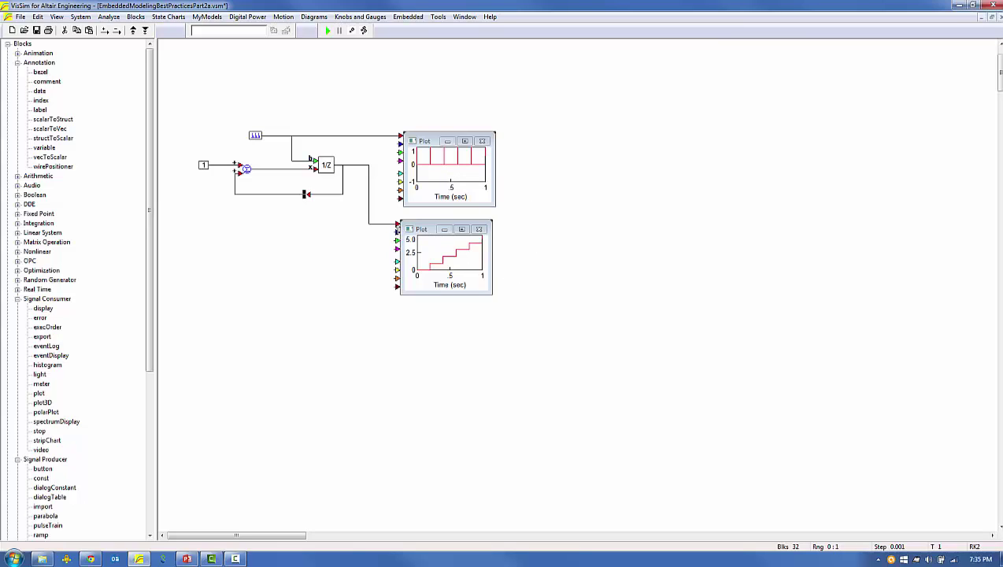
- Confirm the unit delay's initial condition and rerun so the counter climbs to 6
mouse_move(398, 228)
double_click(326, 165)
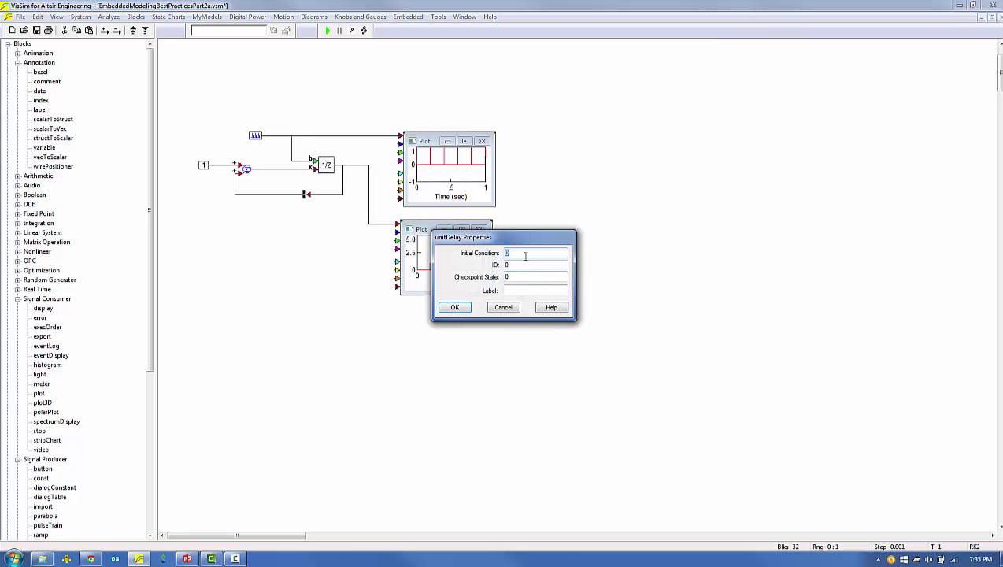
left_click(458, 305)
left_click(328, 31)
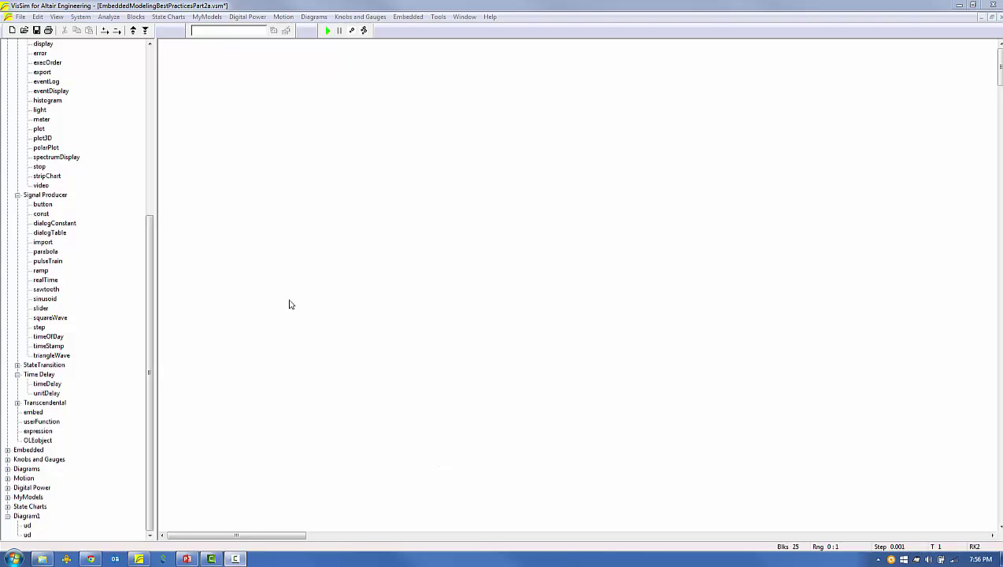
- Add a variable block named updateTime1 and a constant block beside it
left_click(149, 46)
left_click(149, 47)
left_click(149, 46)
left_click(149, 46)
scroll(87, 90, "up", 8)
left_click_drag(52, 152, 337, 92)
left_click(43, 478)
left_click_drag(44, 478, 327, 93)
double_click(387, 95)
type("updateTime1")
key("Return")
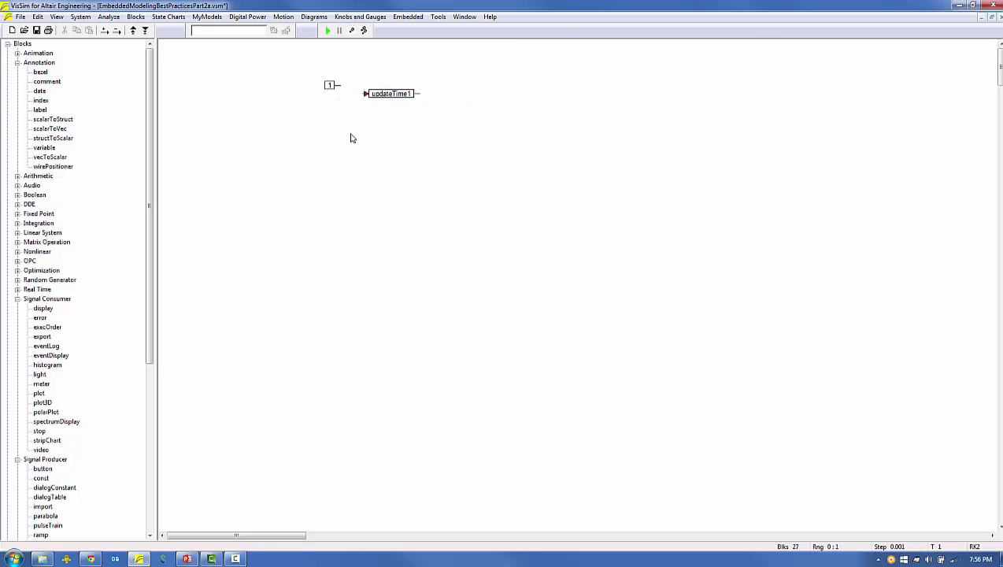
- Set the constant feeding updateTime1 to .01
left_click_drag(334, 87, 339, 93)
double_click(336, 93)
type(".01")
key("Return")
- Add a unit delay and a pulse train whose time between pulses is updateTime1
left_click(17, 298)
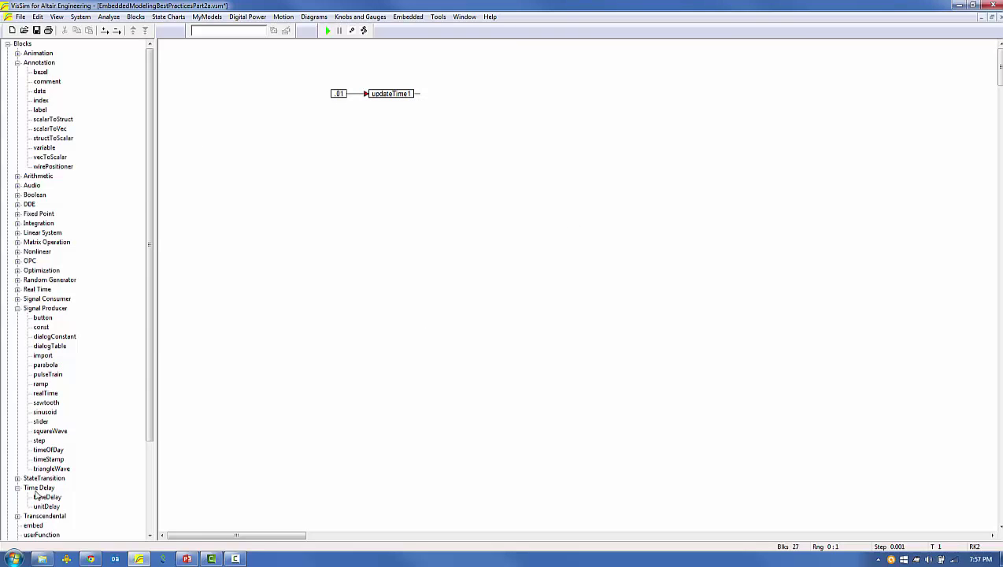
left_click_drag(46, 506, 400, 164)
left_click_drag(48, 375, 361, 146)
right_click(389, 95)
left_click(448, 138)
right_click(361, 143)
key("Tab")
type("updateTime1")
left_click(454, 307)
- Wire the pulse train into the delay and combine both into a compound block named sd
mouse_move(397, 159)
left_mouse_down()
mouse_move(375, 143)
mouse_move(359, 166)
mouse_move(426, 181)
left_mouse_up()
right_click(410, 164)
left_click(453, 301)
type("sd")
key("Return")
left_click_drag(411, 157, 372, 130)
- Place a sinusoid block and set its frequency value to 2*pi
left_click(52, 414)
left_click_drag(52, 414, 224, 135)
right_click(224, 135)
double_click(511, 266)
type("2*pi")
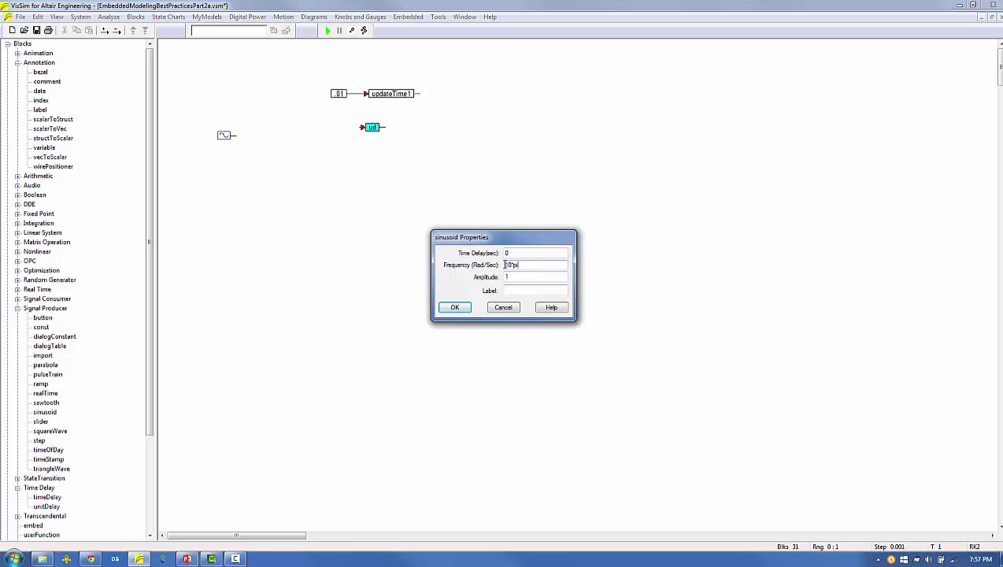
key("Return")
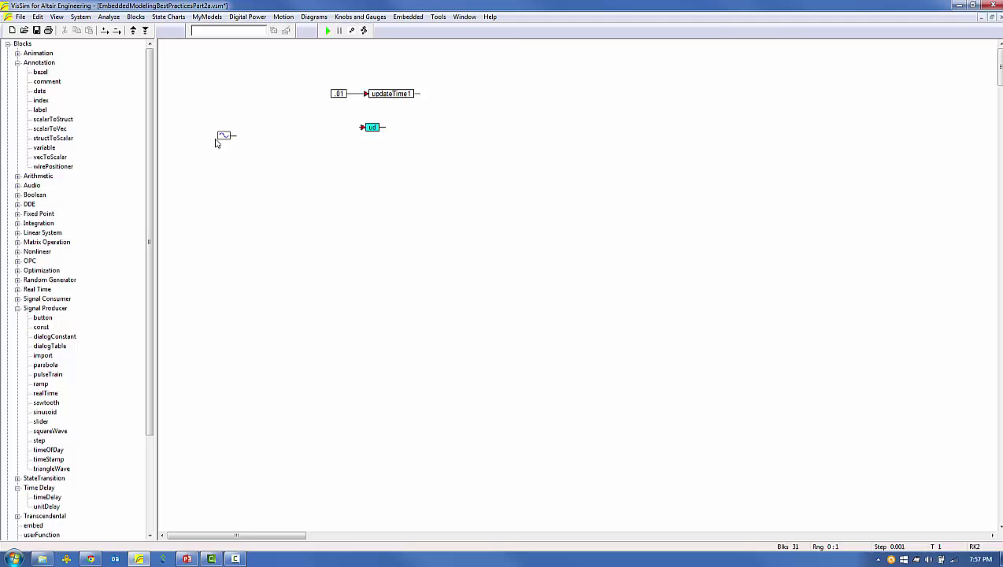
left_click(221, 132)
left_click(262, 210)
- Add a block named updateTime1 after the sinusoid and wire the sinusoid into it
left_click(17, 62)
left_click(17, 72)
left_click_drag(40, 147, 276, 131)
double_click(391, 95)
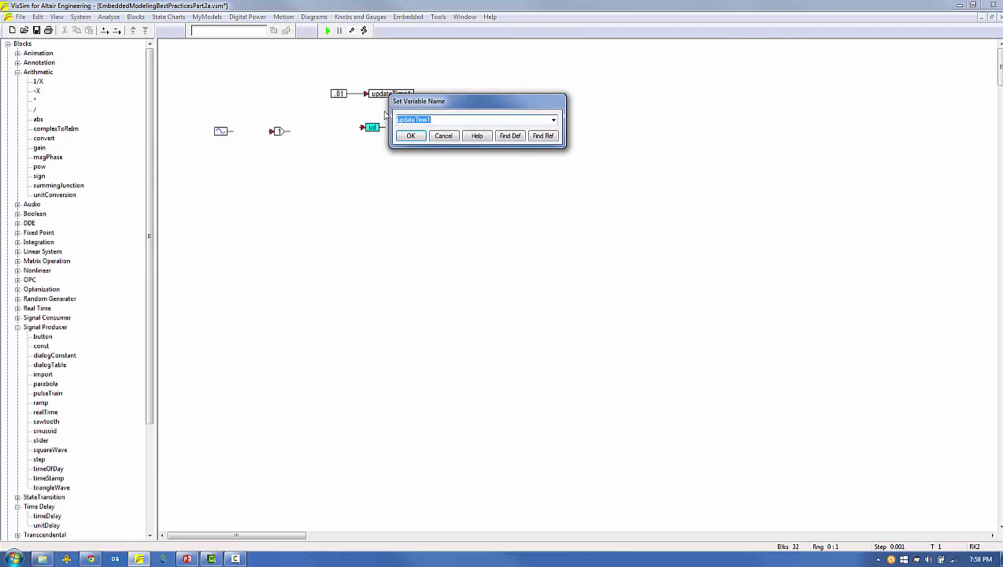
left_click(438, 136)
double_click(280, 130)
type("updateTime1")
left_click(453, 309)
left_click_drag(254, 134, 231, 131)
- Add a summing junction before ud and feed ud's output back into its lower input
left_click_drag(369, 126, 400, 131)
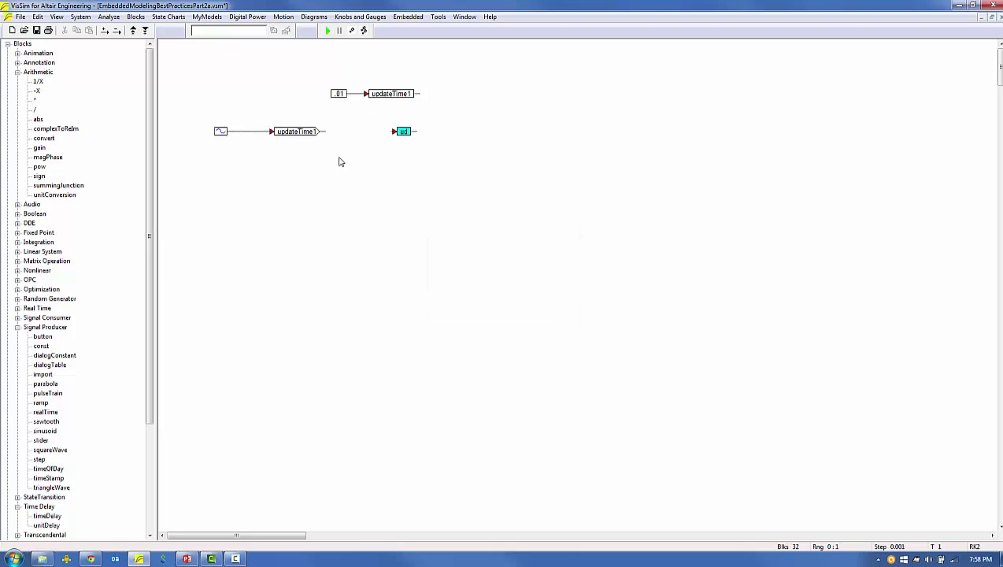
mouse_move(57, 189)
left_mouse_down()
mouse_move(347, 131)
mouse_move(397, 136)
left_mouse_up()
left_click(17, 62)
left_click_drag(62, 157, 385, 177)
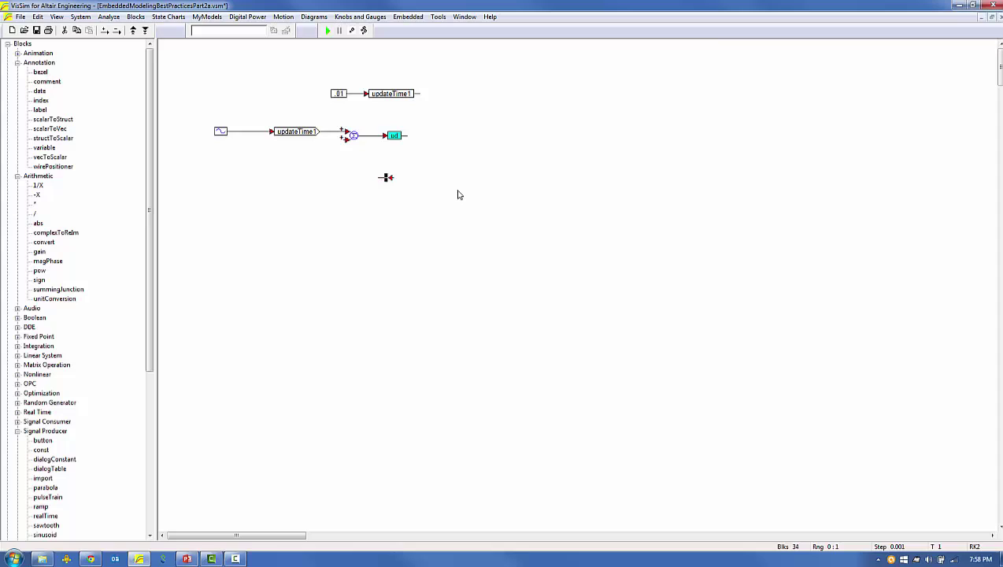
left_click_drag(346, 140, 380, 177)
left_click_drag(407, 136, 383, 163)
- Place a plot block from Signal Consumer wired to the ud block's output
left_click(16, 176)
left_click(17, 298)
left_click(442, 135)
left_click_drag(410, 135, 499, 146)
left_click(415, 187)
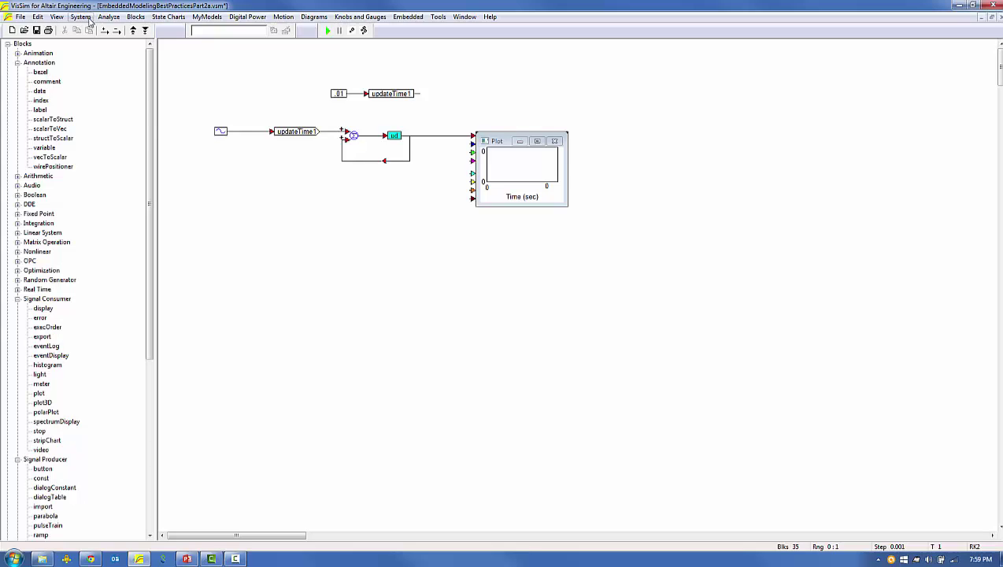
- Confirm the 0 to 1 second simulation range in System Properties
left_click(87, 19)
left_click(111, 87)
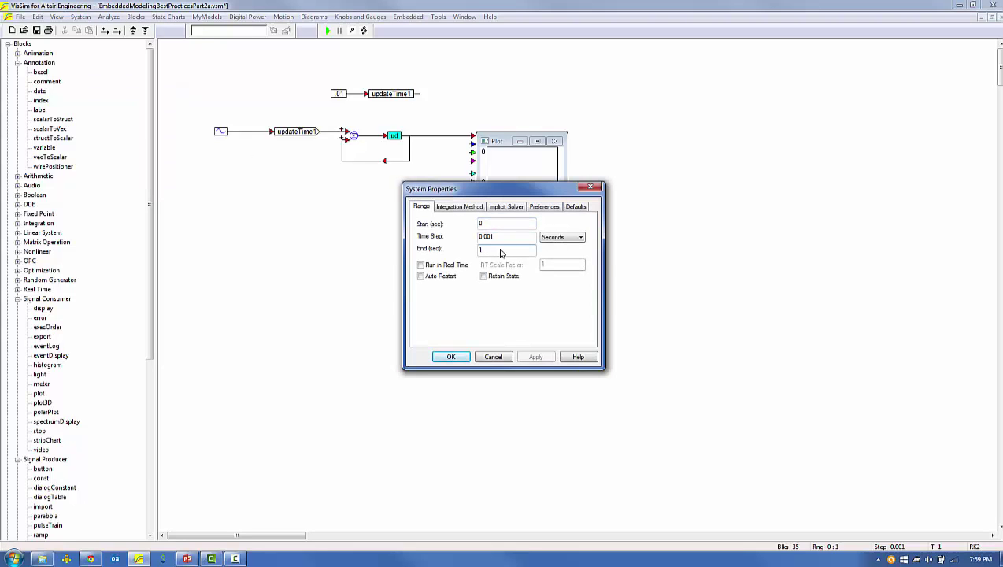
left_click(456, 359)
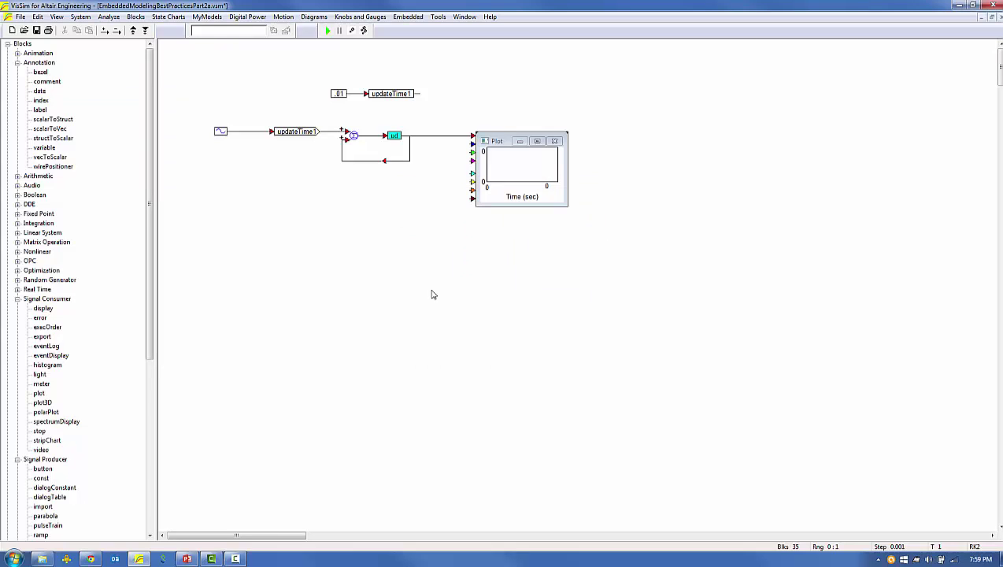
- Run the simulation and enlarge the plot showing the stepped integral peaking near .063
left_click(328, 32)
left_click_drag(566, 204, 739, 346)
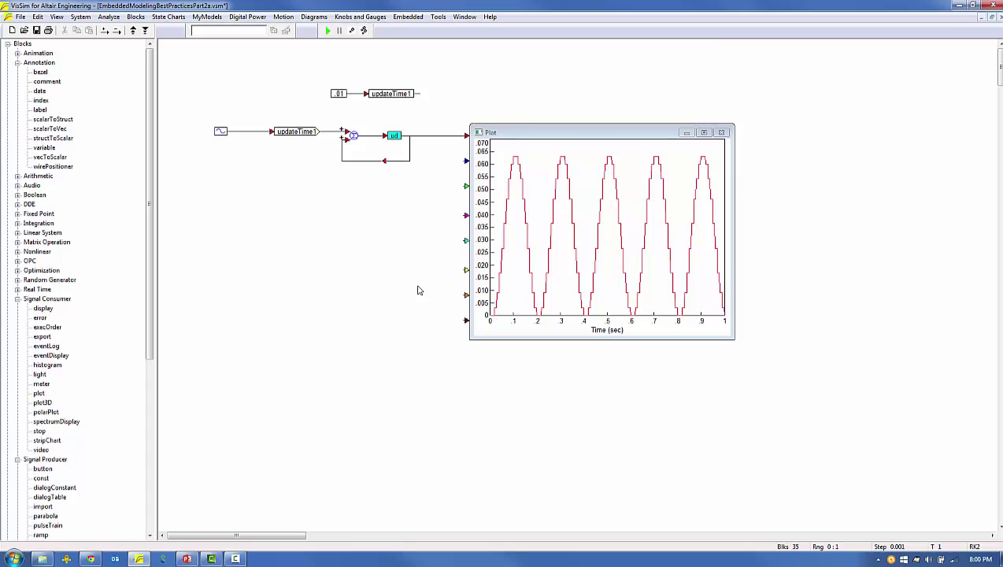
- Feed the sine into a 1/S integrator on the plot's second input and rerun
left_click(135, 16)
mouse_move(165, 110)
left_click(248, 110)
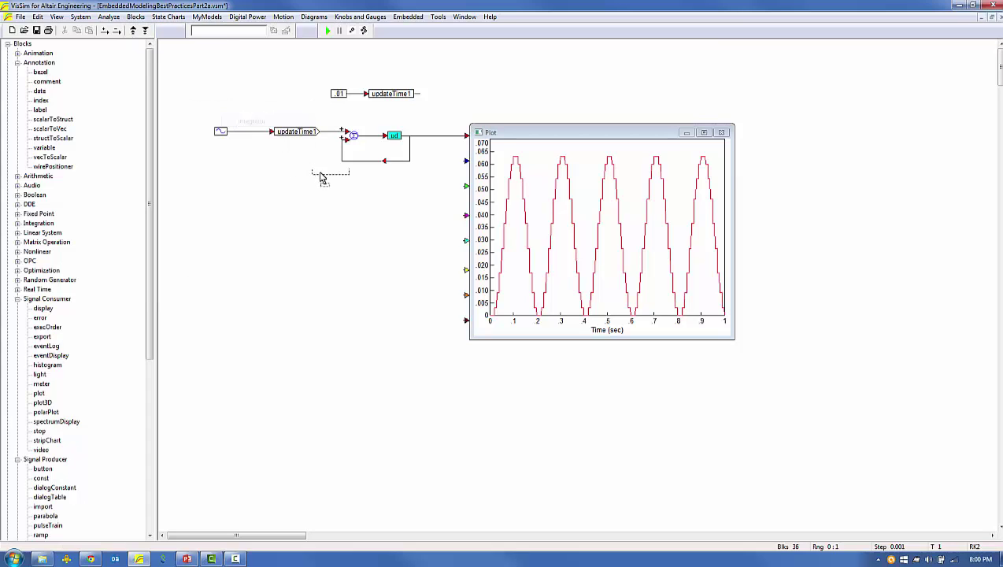
left_click(279, 189)
left_click_drag(278, 188, 257, 131)
mouse_move(465, 161)
left_mouse_down()
mouse_move(397, 182)
mouse_move(296, 185)
mouse_move(308, 189)
left_mouse_up()
left_click_drag(380, 161, 379, 148)
left_click(326, 31)
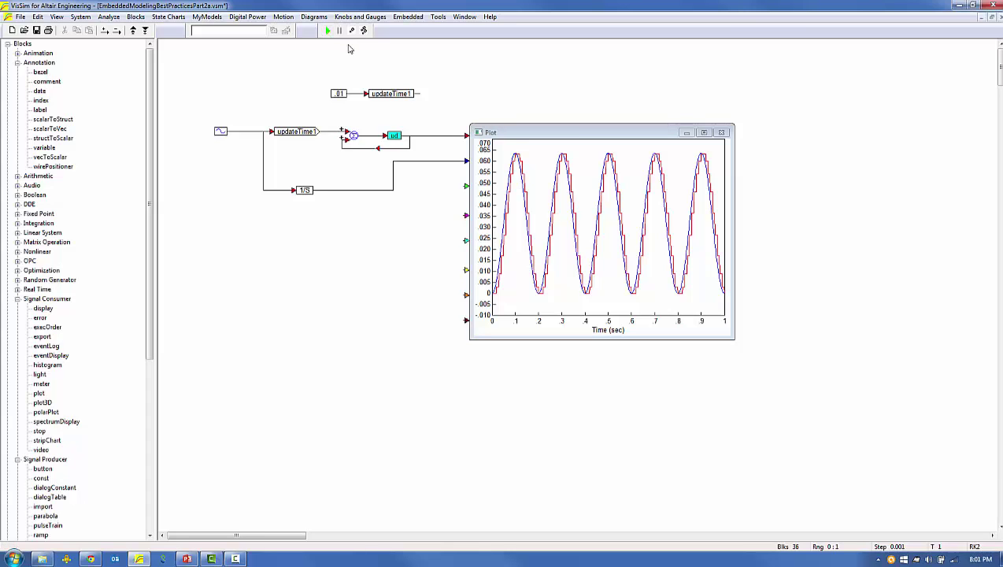
- Enable Over Plot on the plot and wire ud to another plot input
right_click(507, 175)
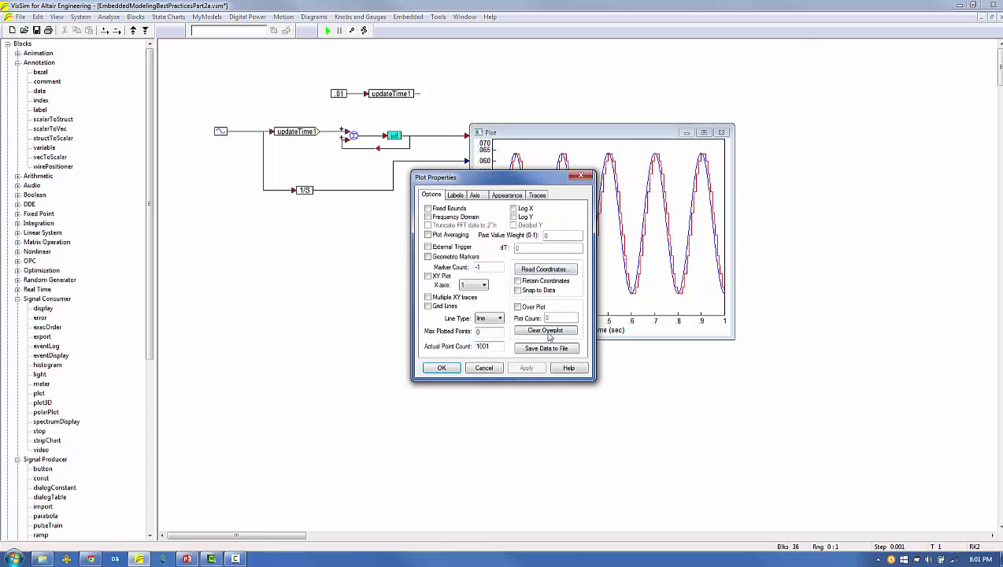
left_click(518, 306)
left_click(442, 367)
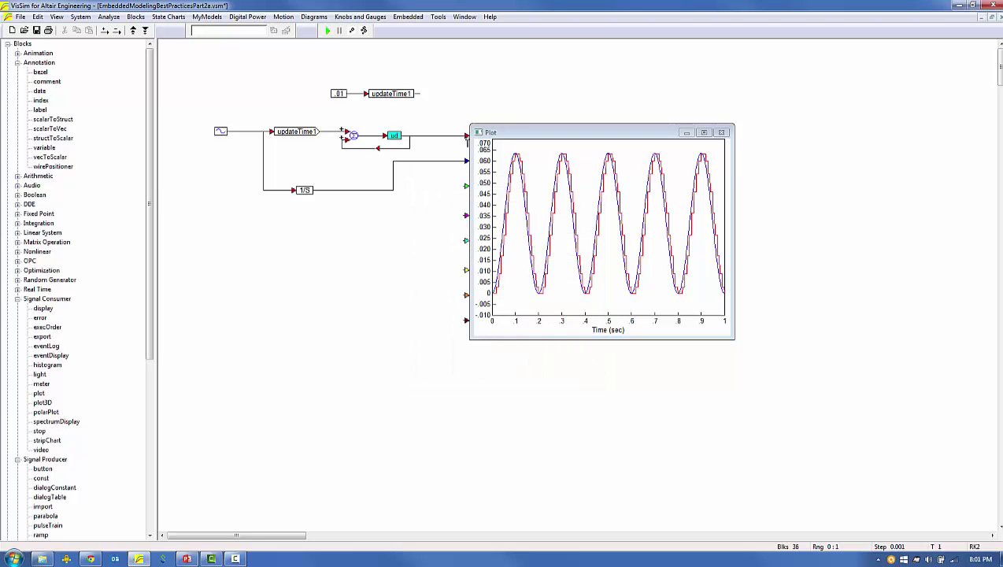
left_click_drag(463, 139, 464, 186)
- Set the update-time constant to .005, rerun, and enlarge the plot
right_click(340, 93)
key("Return")
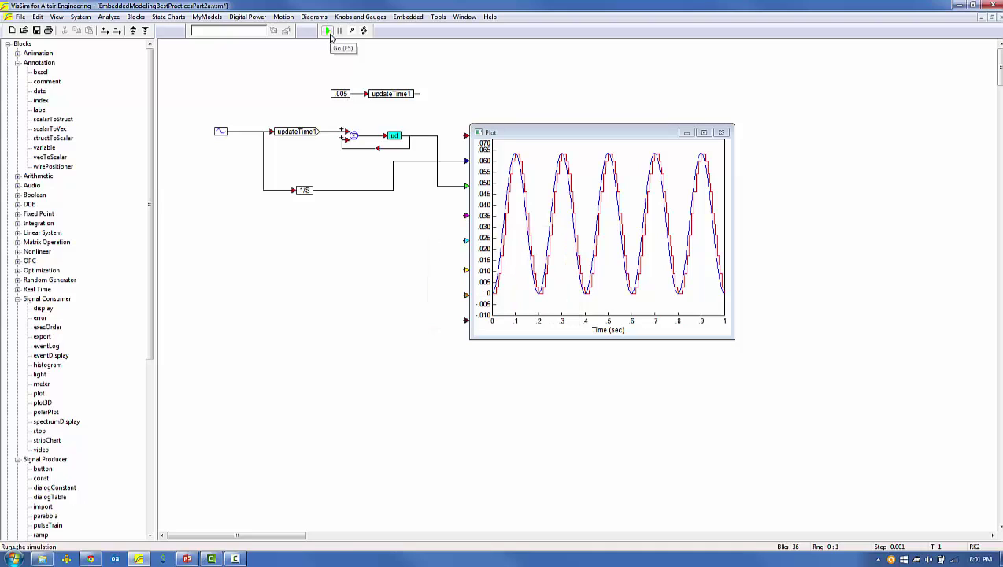
left_click(328, 31)
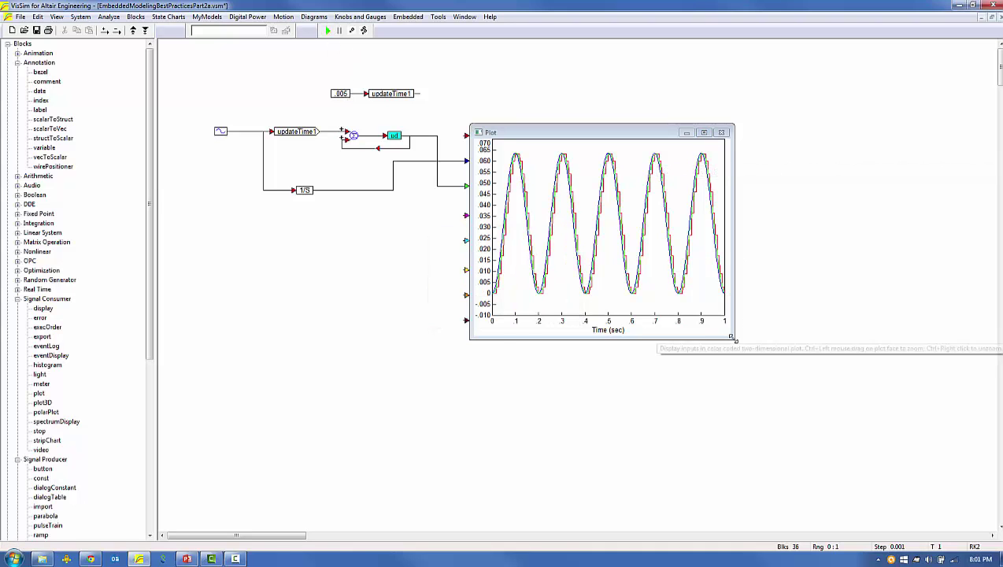
left_click_drag(734, 338, 876, 432)
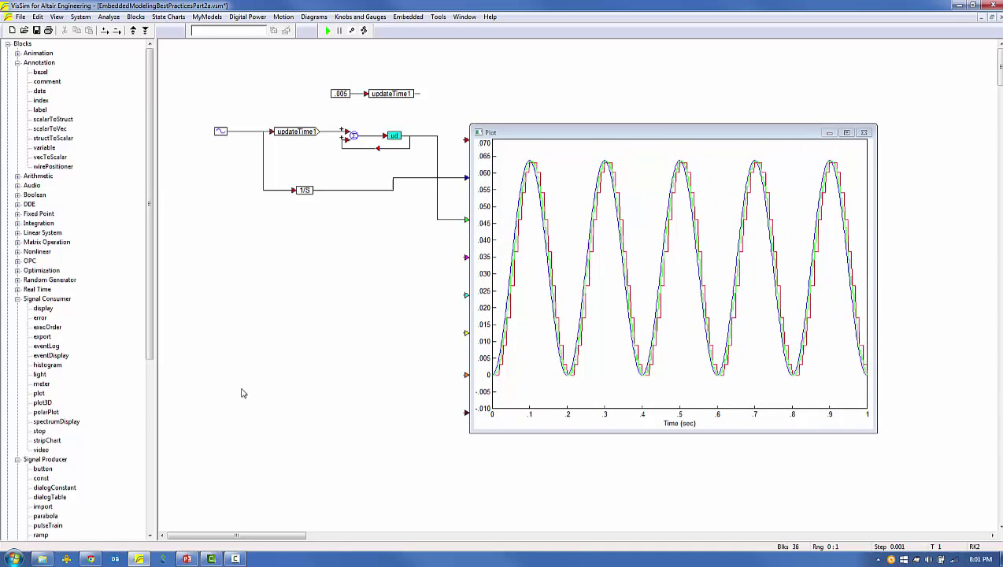